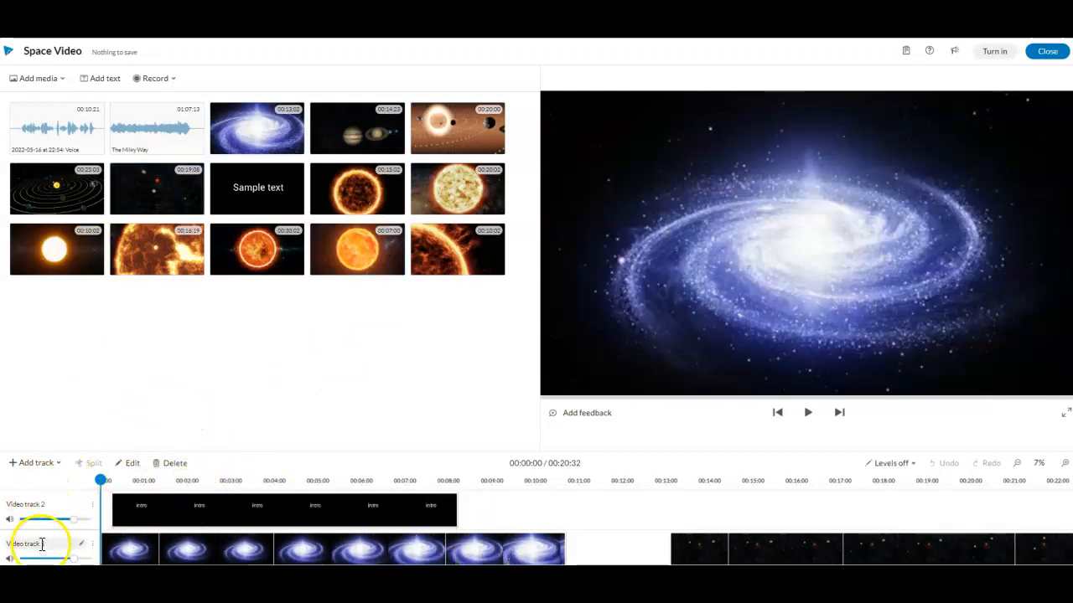
Open the stock media library and search it for solar system videos.
scroll(48, 544, "down", 1)
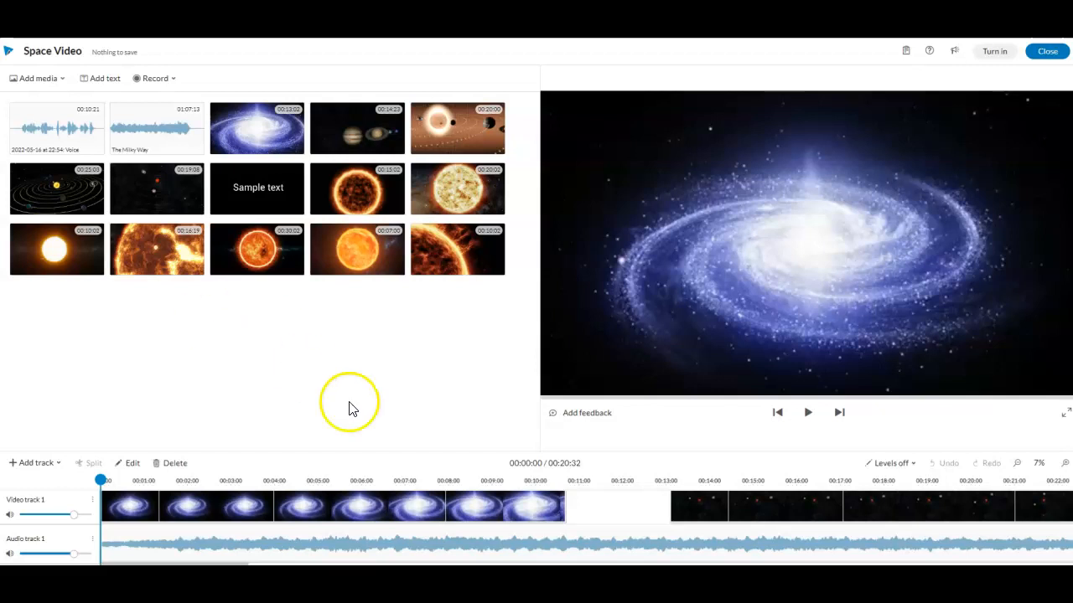
left_click(38, 82)
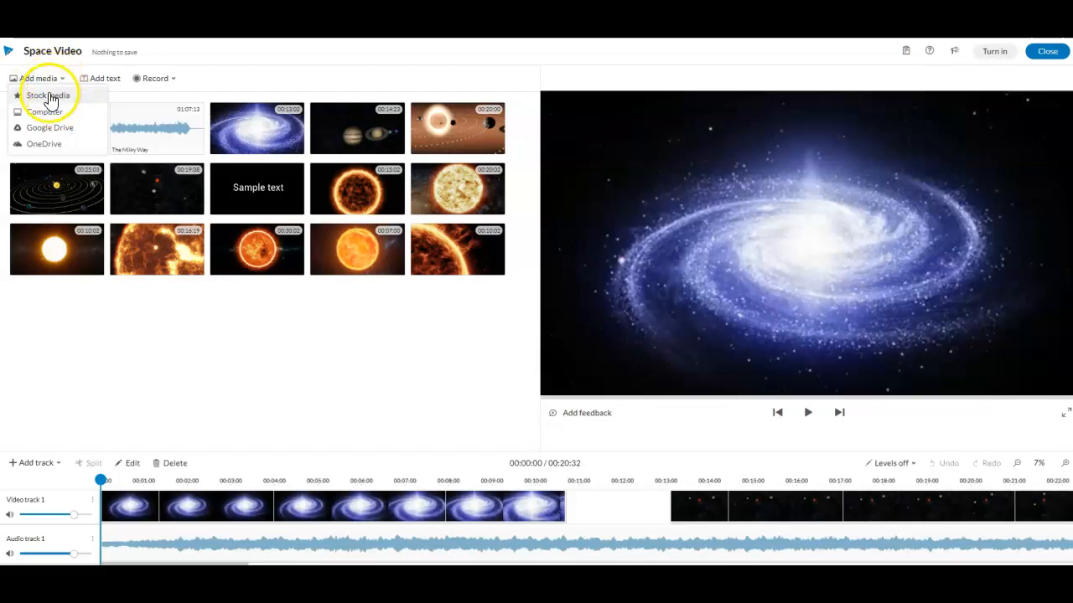
left_click(48, 96)
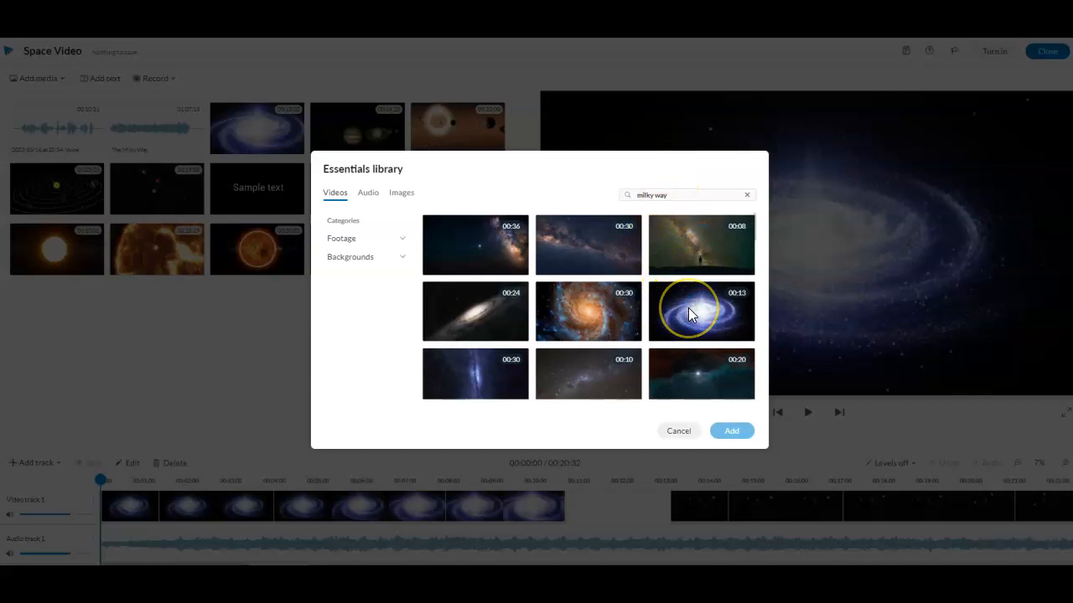
left_click(684, 250)
left_click(652, 194)
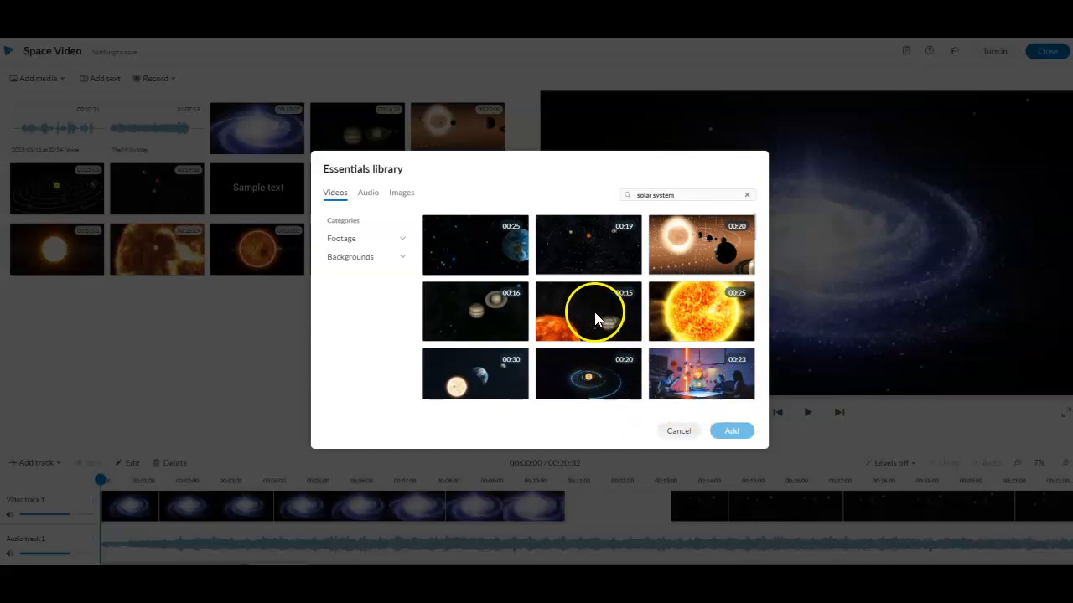
Select the classroom solar system video and a planet clip from the results and add both to the media library.
left_click(702, 363)
left_click(754, 233)
scroll(760, 256, "down", 2)
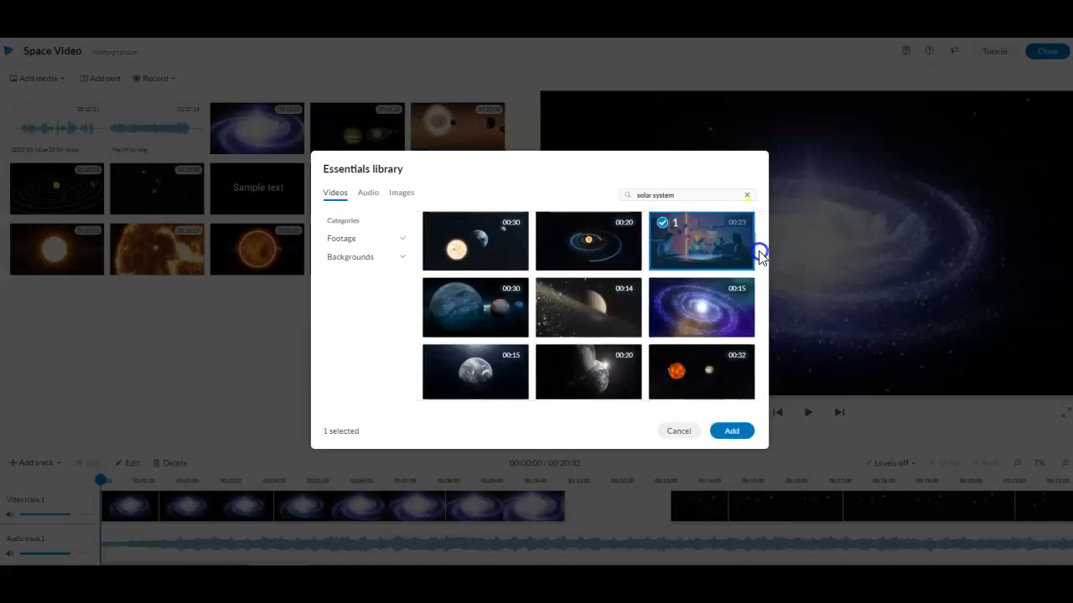
scroll(760, 260, "down", 3)
left_click(709, 335)
left_click(689, 374)
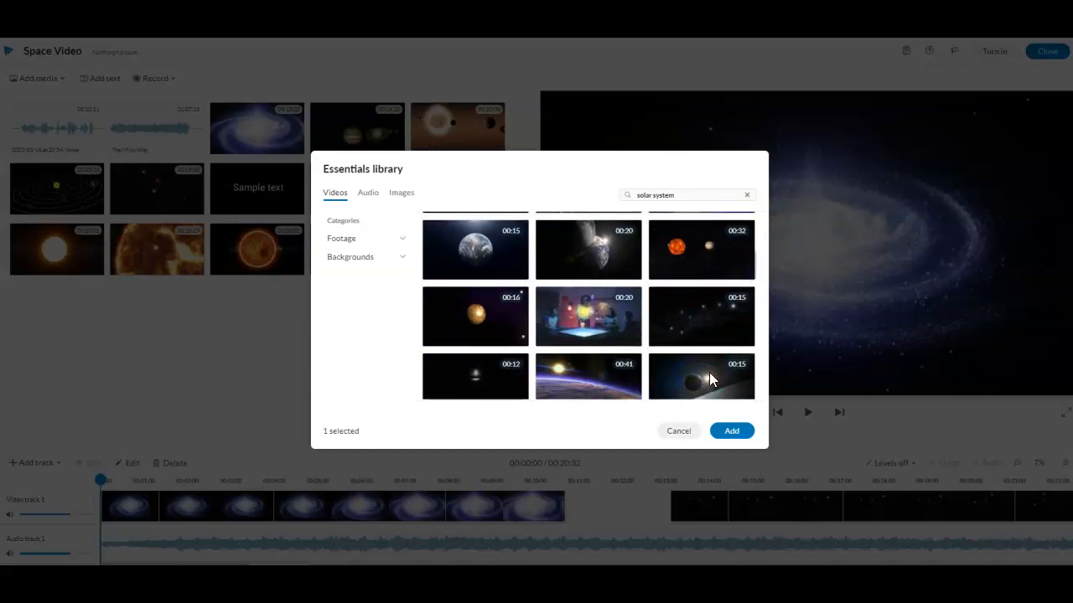
left_click(721, 432)
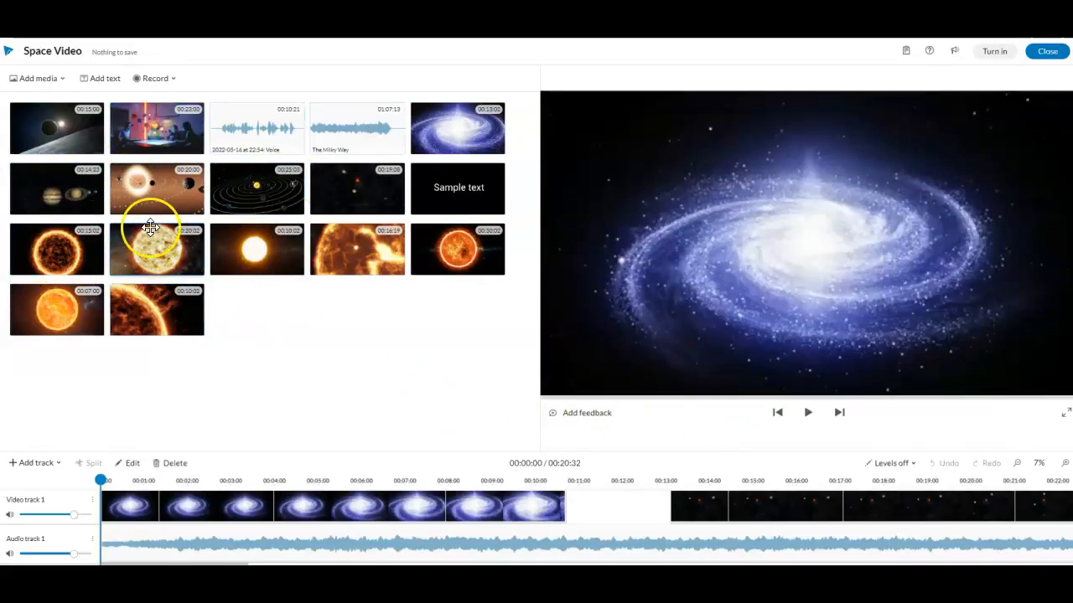
Trim the end of the galaxy clip on video track 1 back to about 00:07:28.
left_click_drag(98, 192, 55, 186)
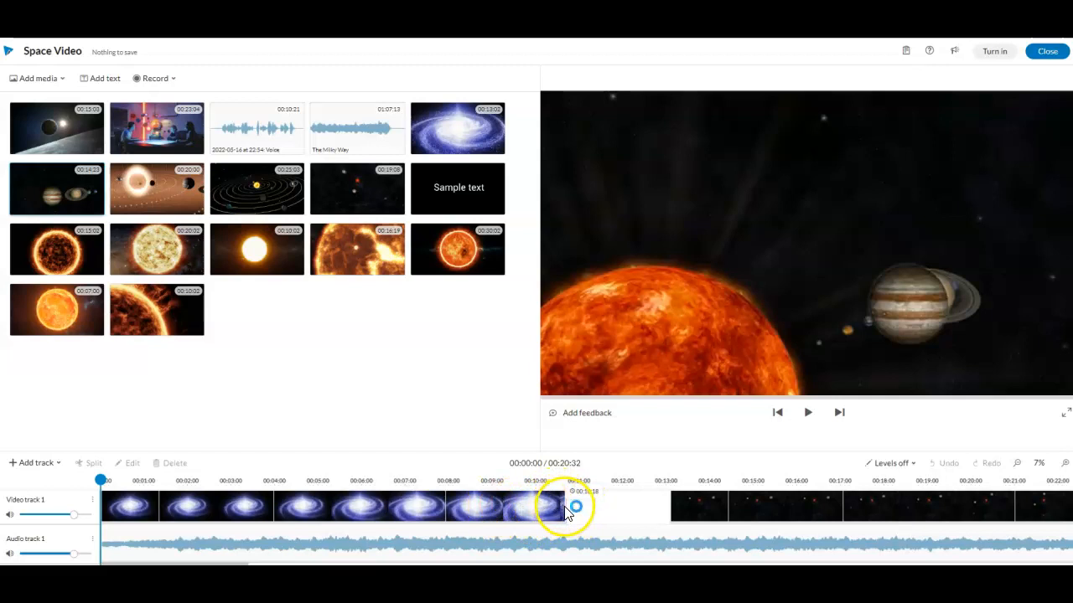
left_click(535, 508)
left_click_drag(567, 510, 416, 506)
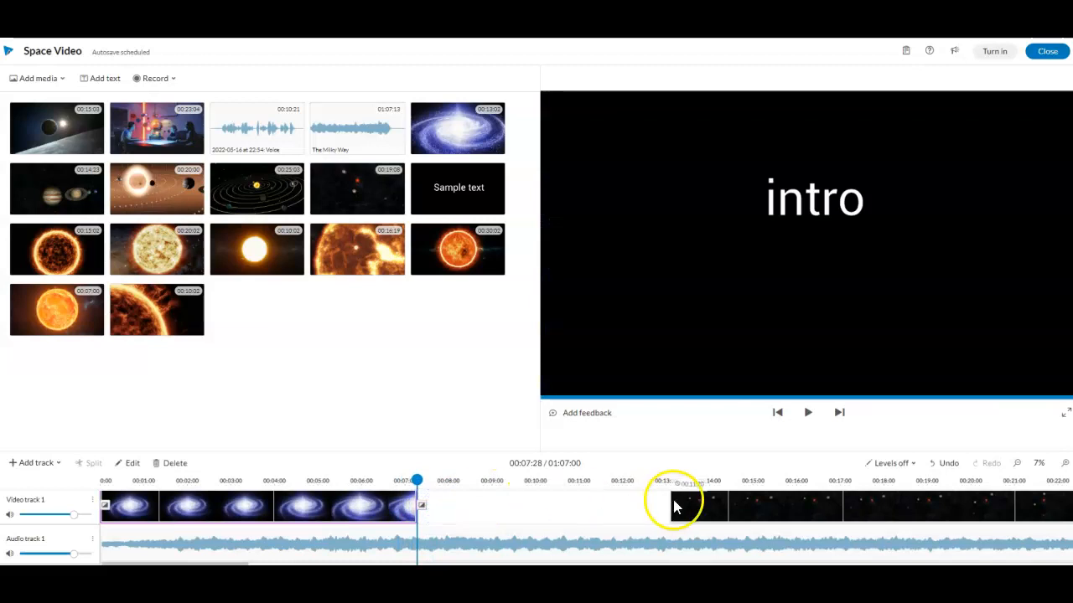
Move the star field clip up against the galaxy clip and trim its end to about 00:14:00.
left_click_drag(786, 511, 532, 517)
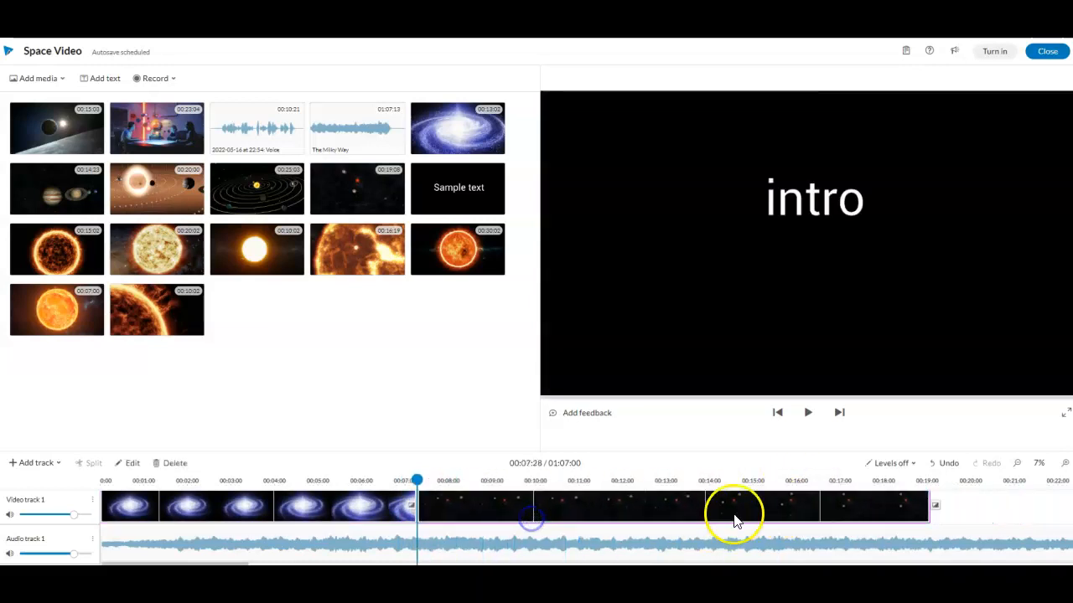
left_click_drag(928, 505, 711, 508)
mouse_move(536, 505)
left_mouse_down()
mouse_move(403, 496)
mouse_move(307, 508)
left_mouse_up()
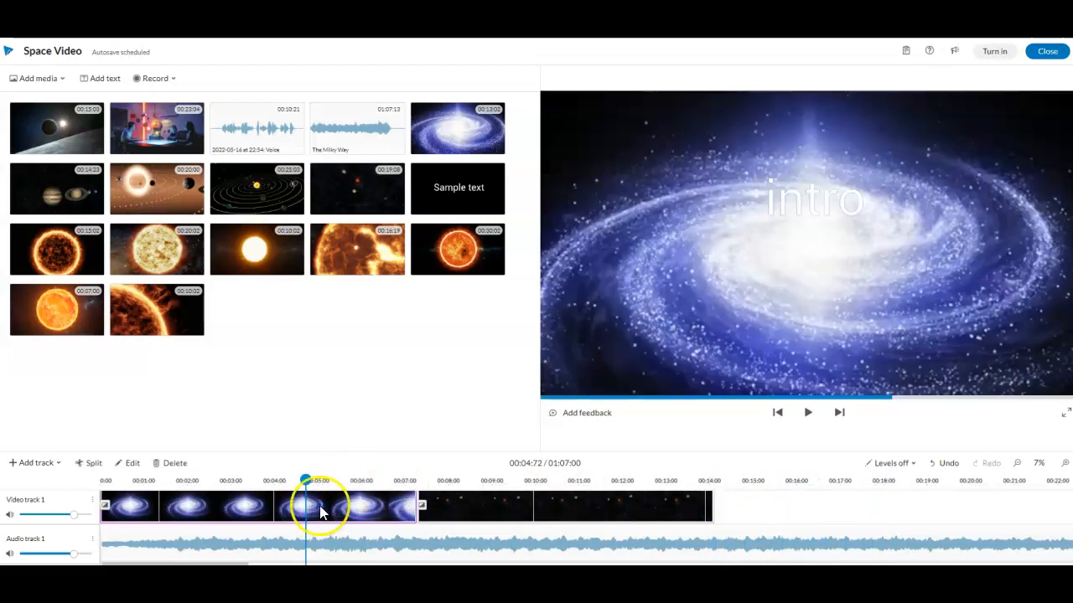
left_click(482, 518)
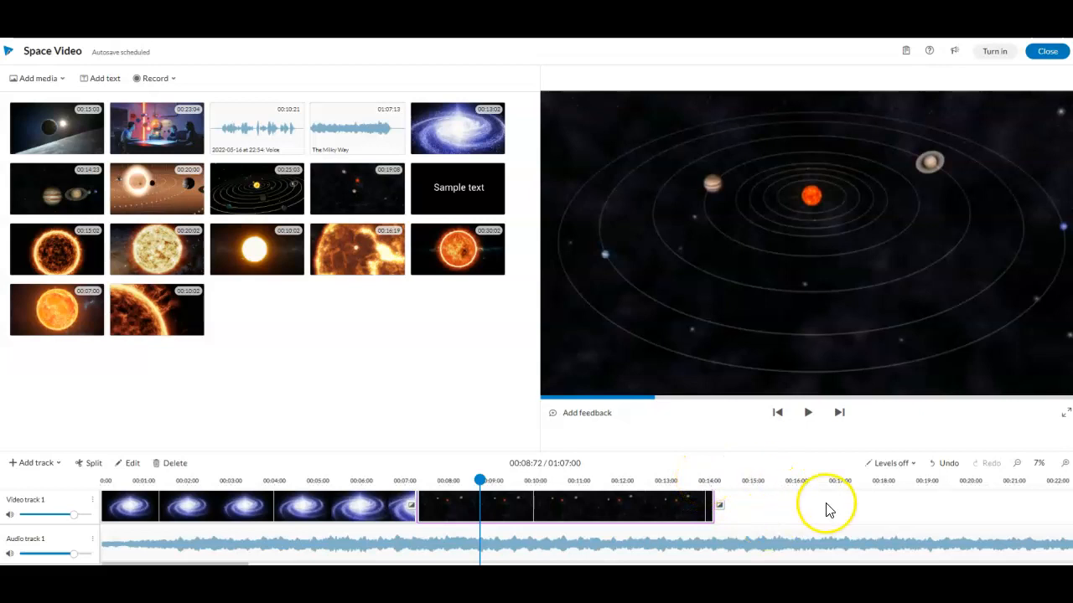
Trim the intro text clip on video track 2 so it ends with the galaxy clip, at about 00:07:76.
scroll(821, 511, "up", 1)
scroll(822, 511, "up", 2)
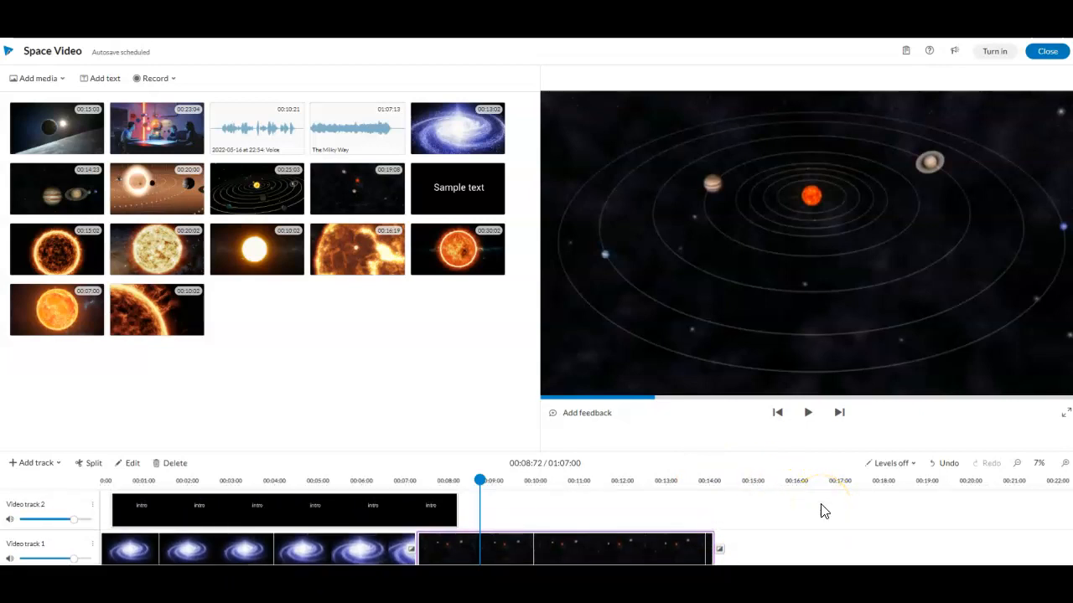
right_click(821, 502)
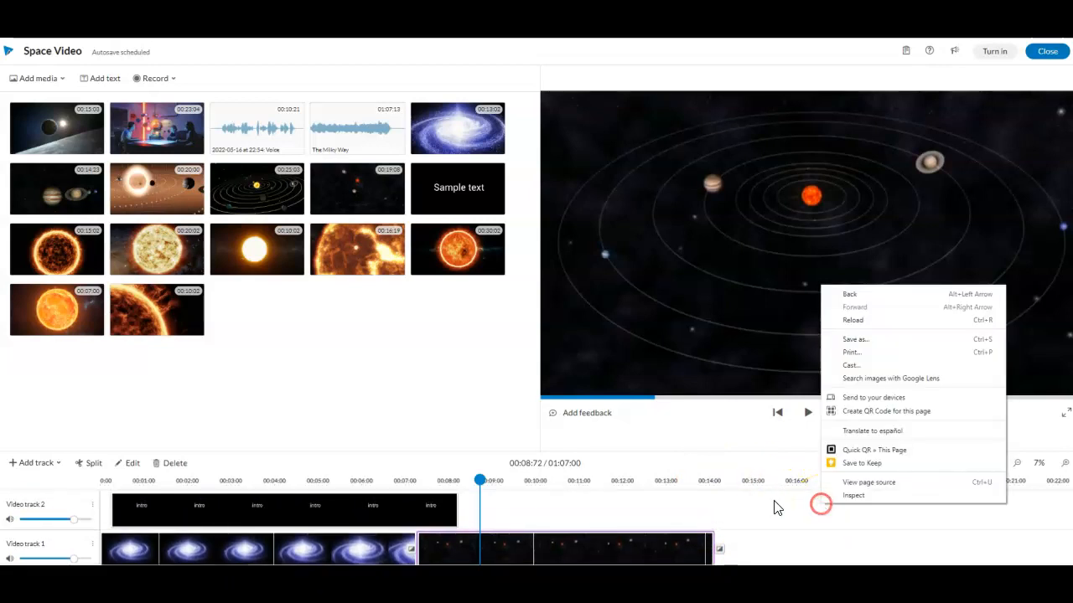
left_click(146, 509)
left_click(146, 508)
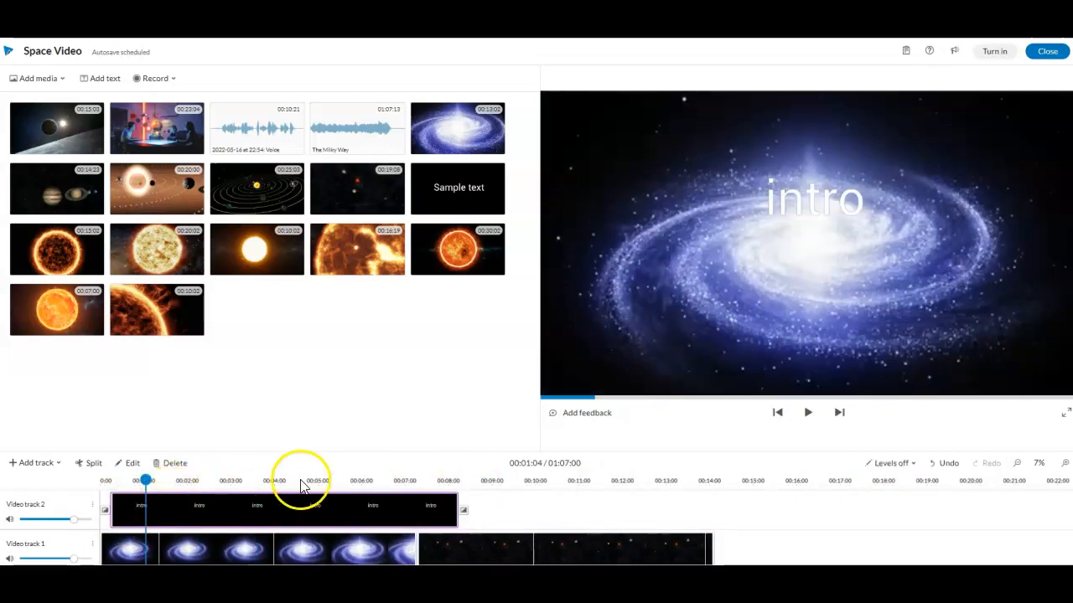
left_click_drag(458, 516, 437, 514)
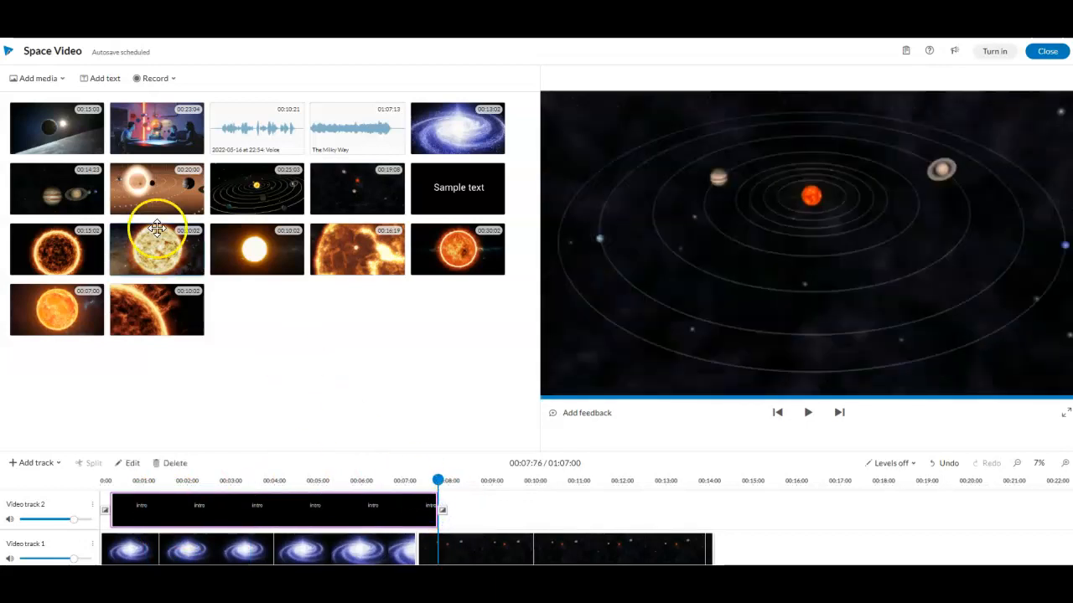
Review the voice recording options and the audio and voiceover tracks in the timeline.
left_click(170, 80)
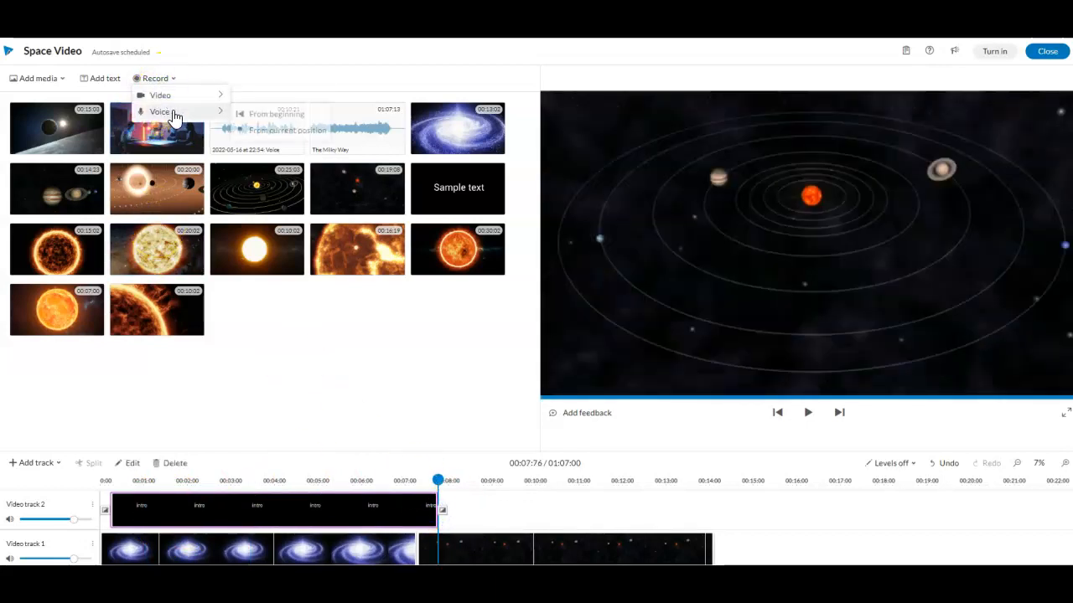
left_click(230, 81)
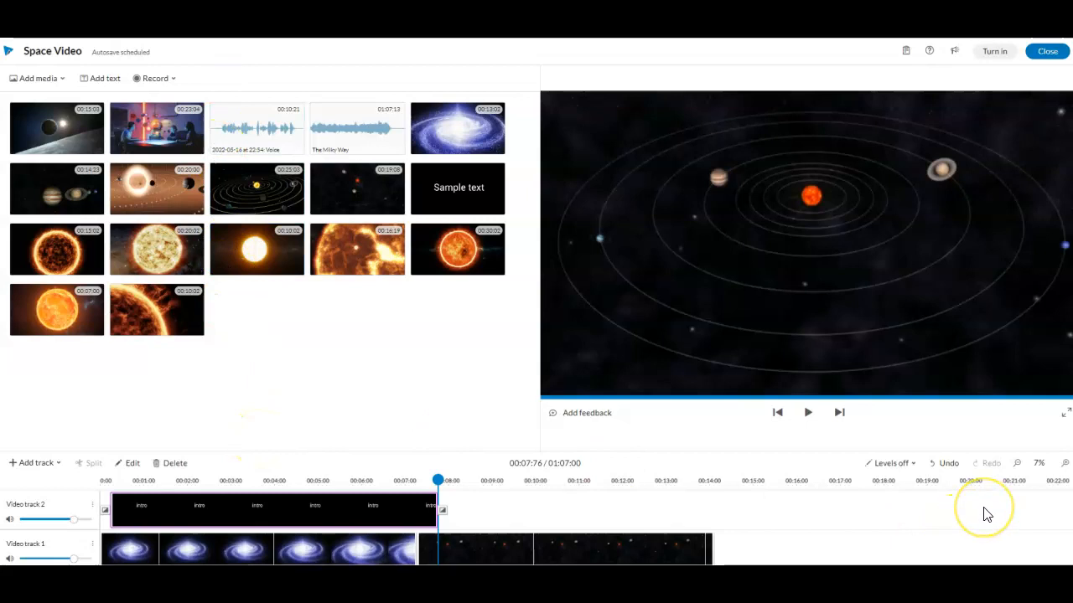
scroll(985, 515, "down", 3)
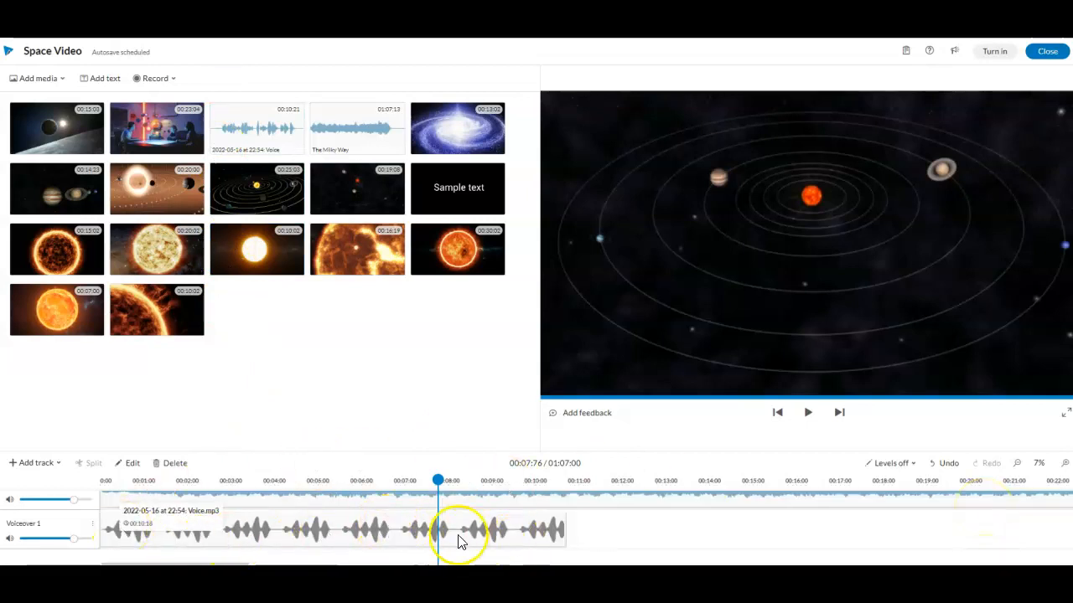
scroll(457, 543, "up", 1)
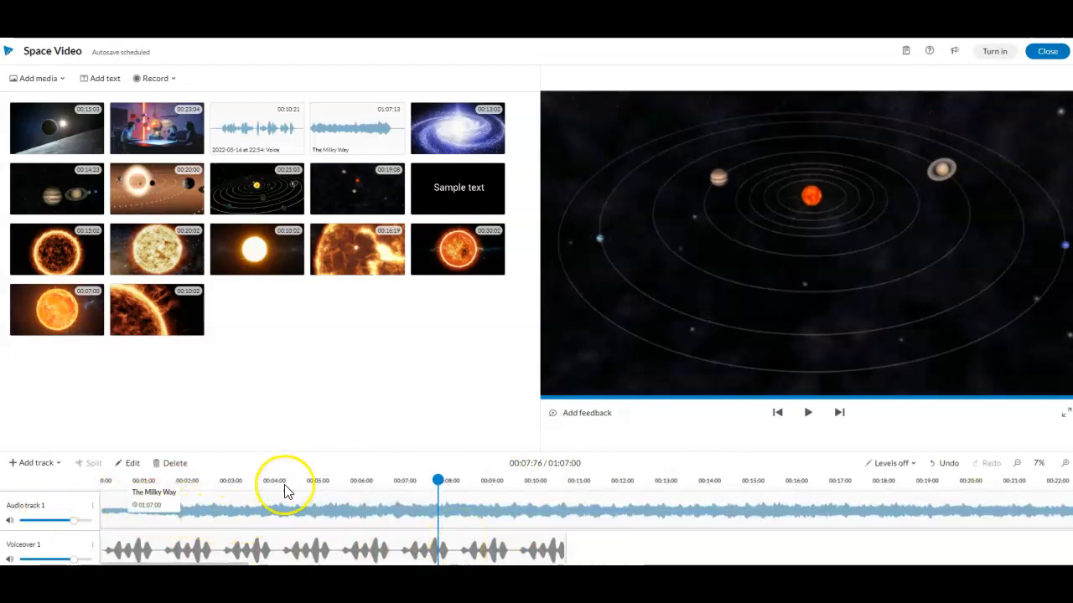
Browse the stock library's audio and image results for solar system without adding anything.
left_click(33, 79)
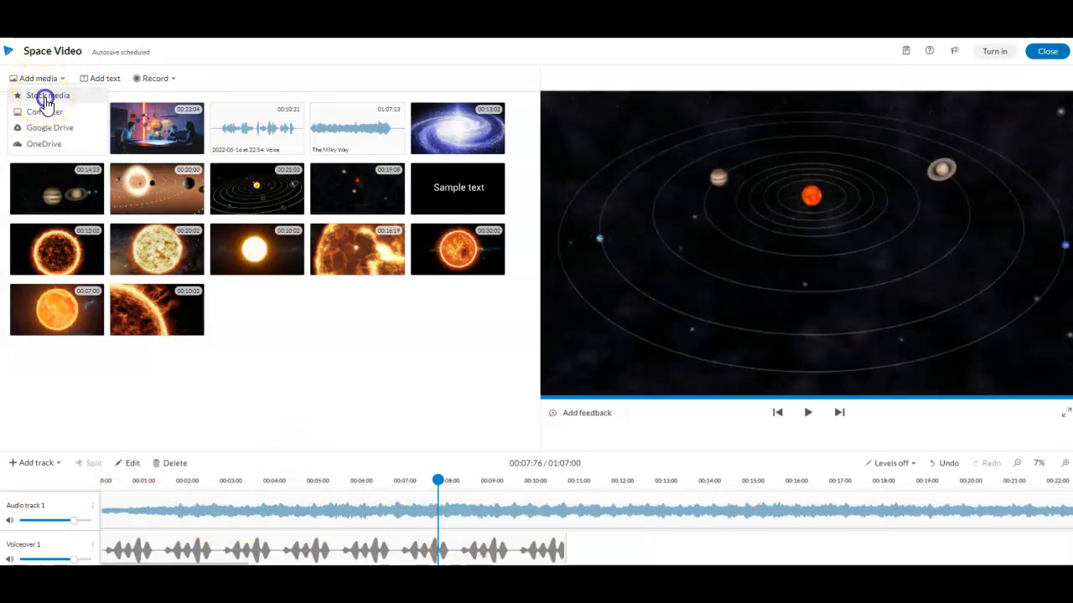
left_click(45, 99)
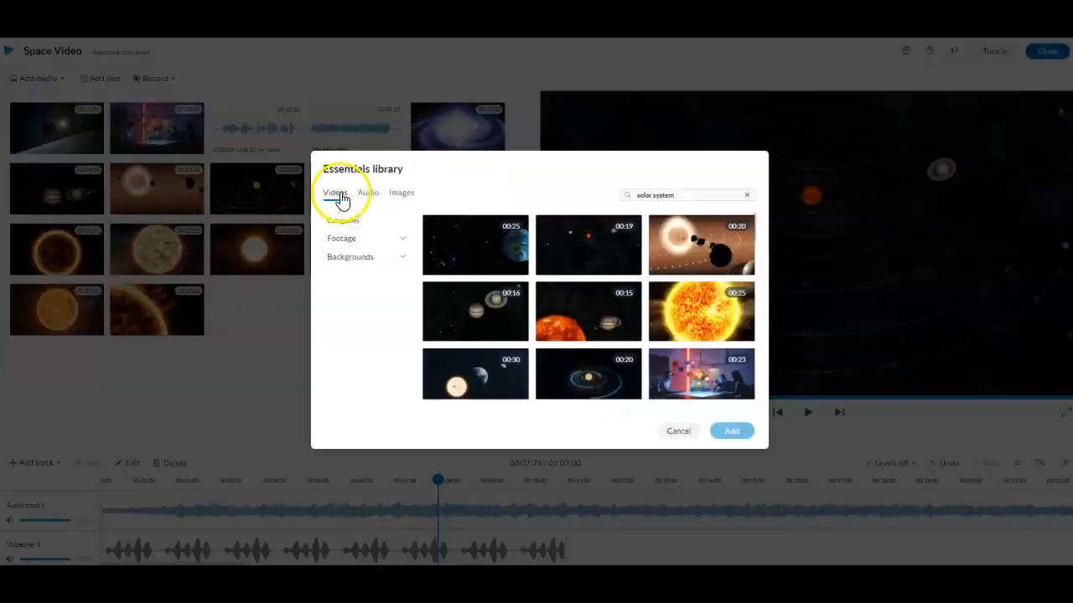
left_click(369, 195)
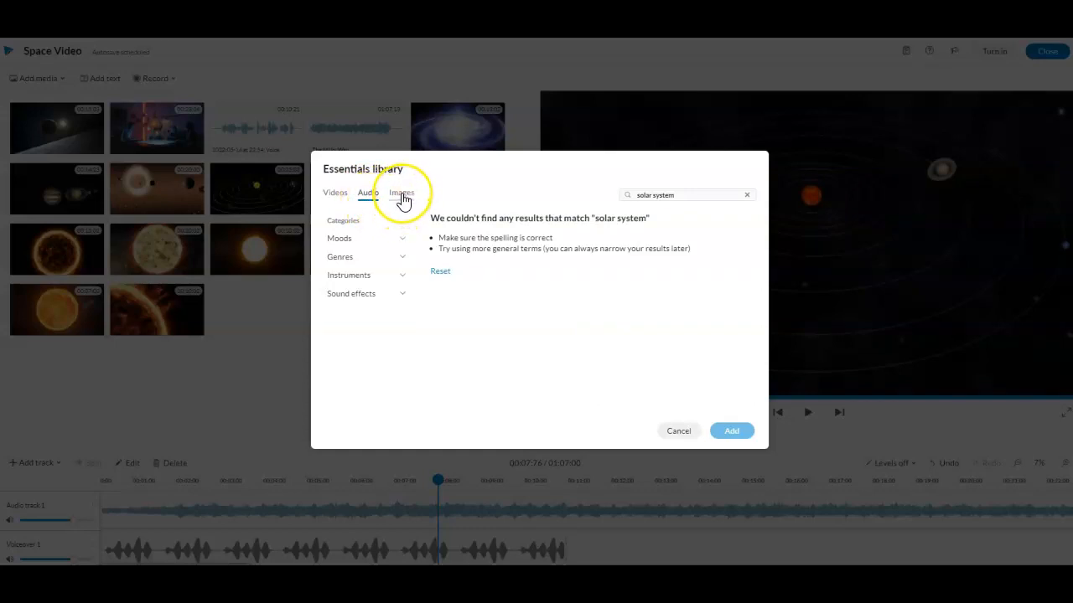
left_click(401, 195)
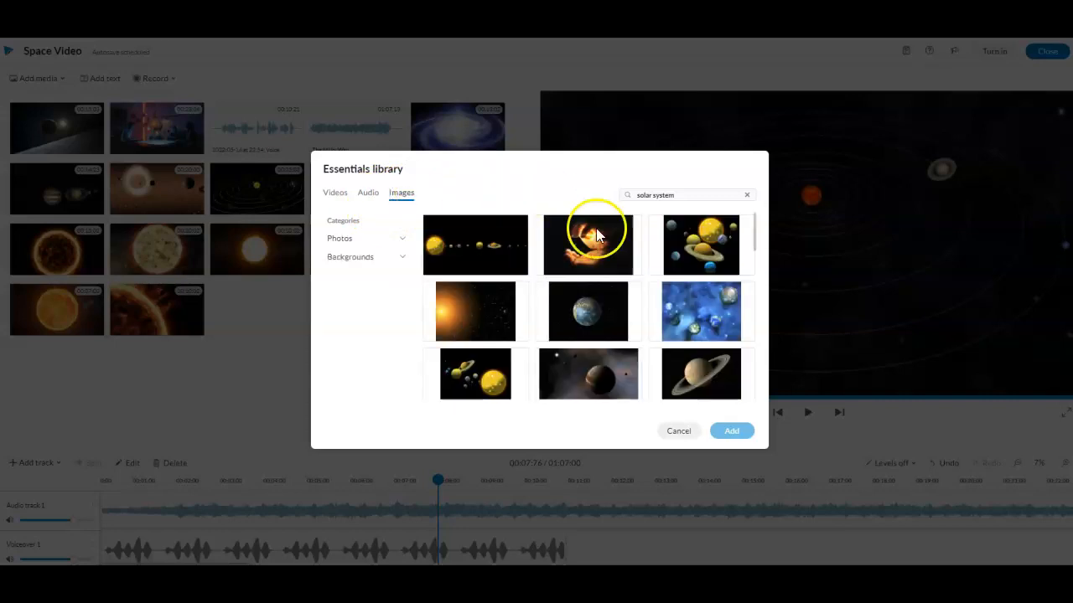
scroll(633, 340, "down", 3)
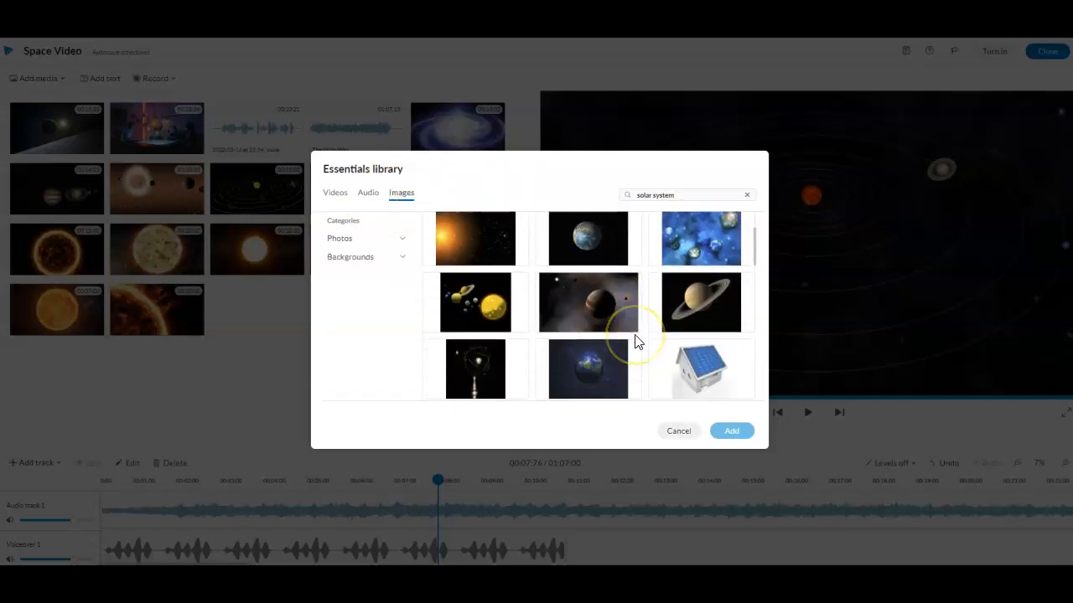
scroll(635, 339, "down", 1)
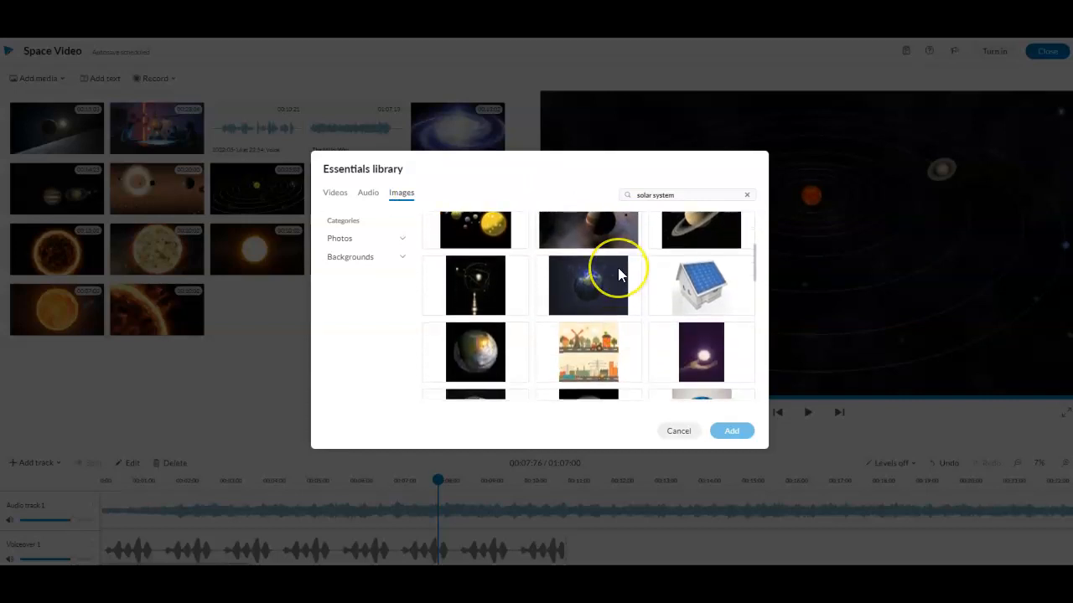
scroll(618, 271, "up", 4)
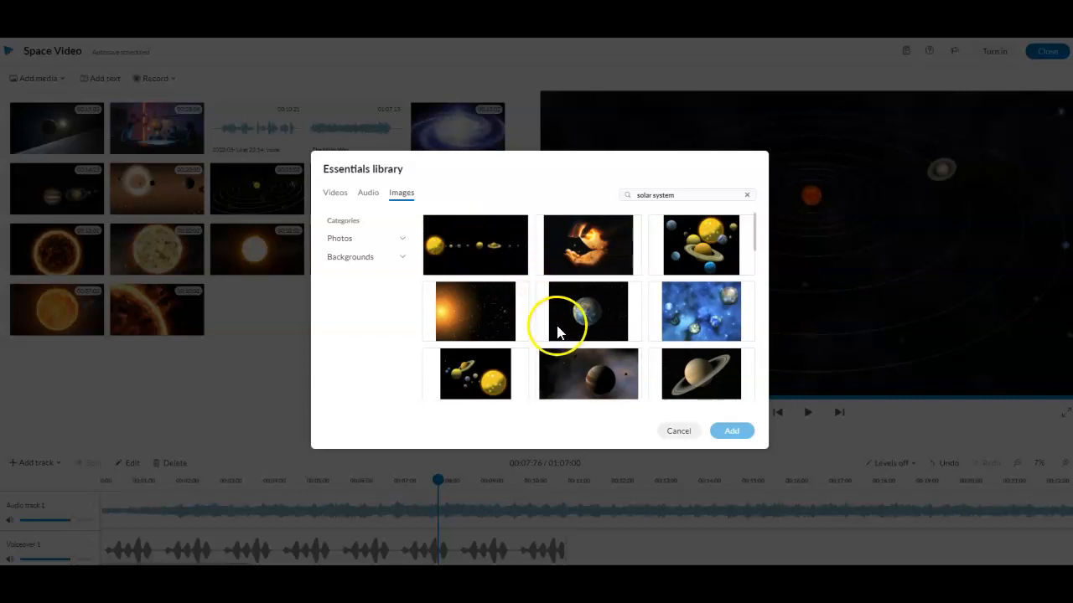
scroll(547, 355, "down", 2)
scroll(548, 359, "down", 5)
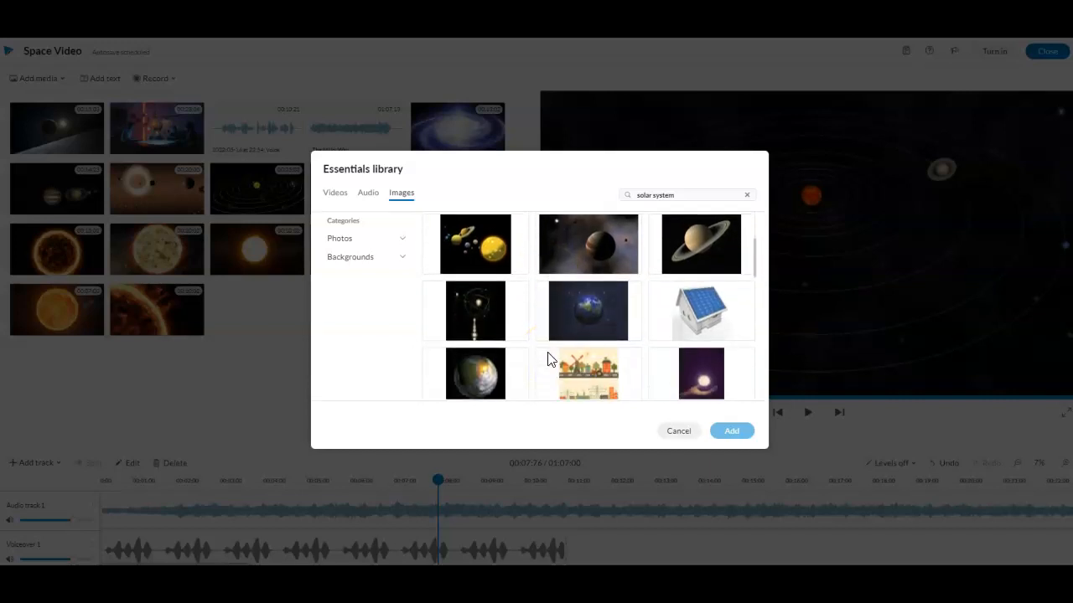
scroll(547, 359, "up", 4)
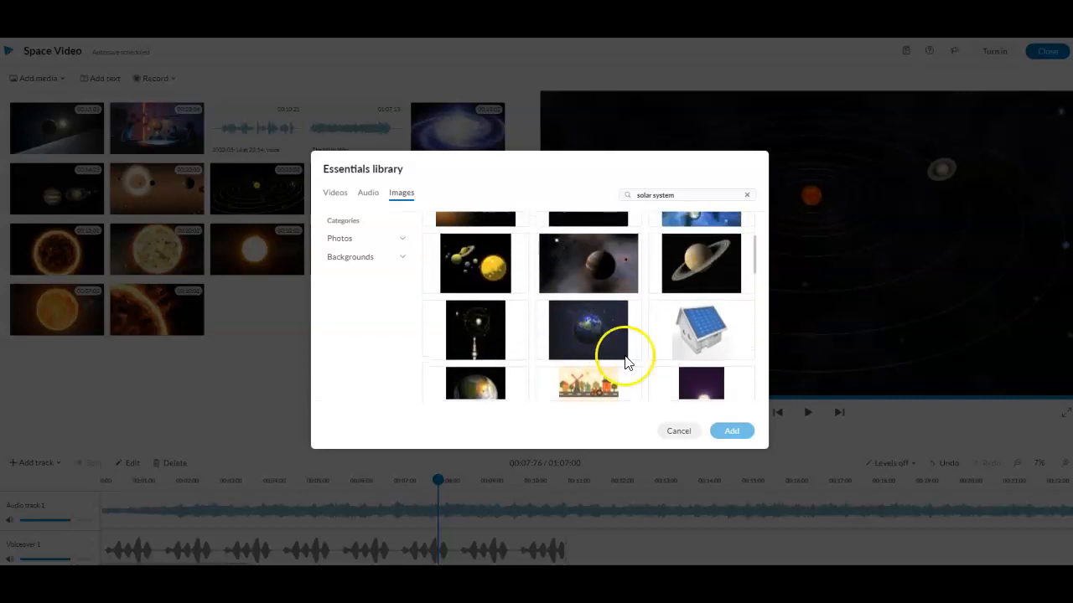
left_click(678, 431)
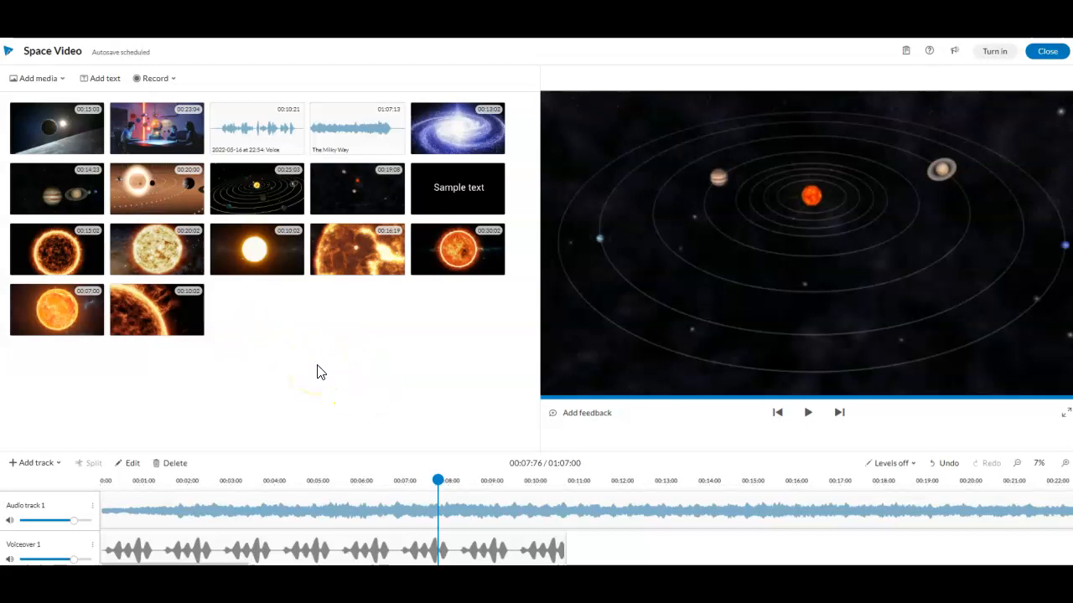
left_click(380, 400)
left_click(886, 515)
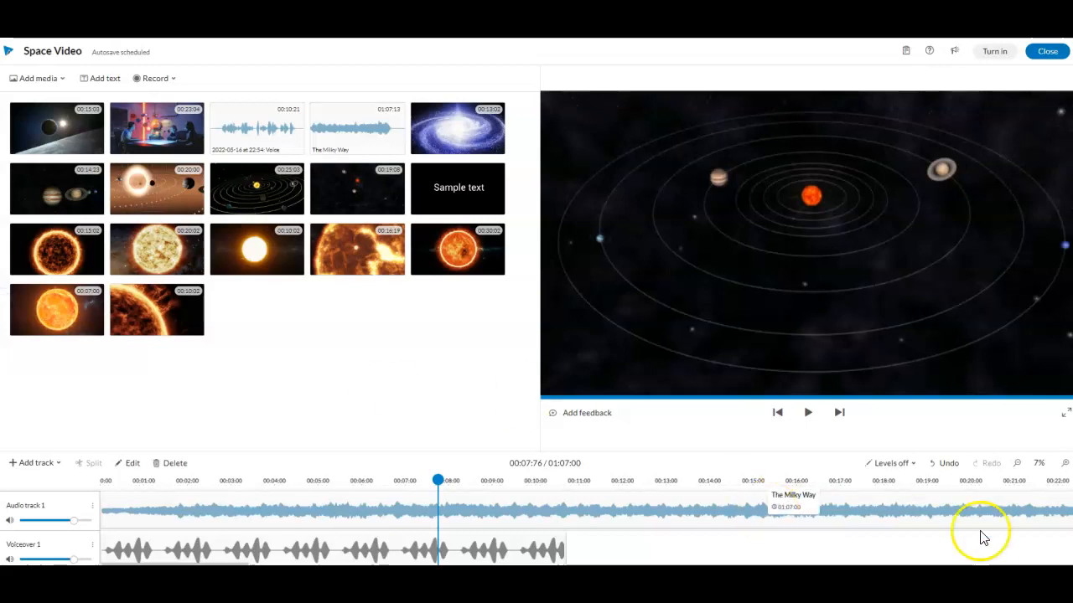
scroll(972, 511, "up", 1)
scroll(972, 511, "down", 1)
scroll(973, 511, "up", 1)
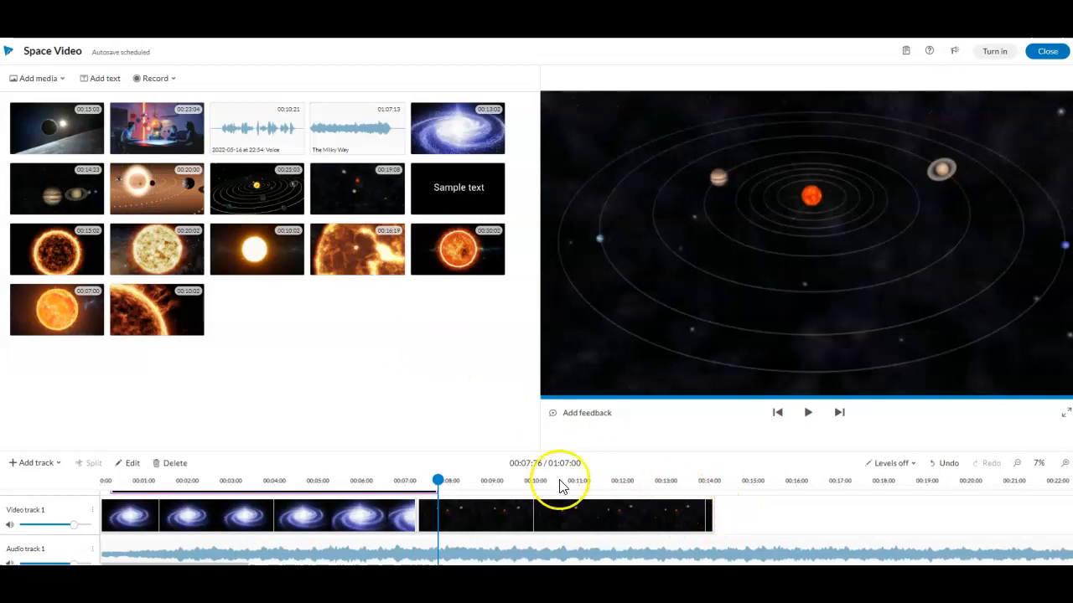
left_click(574, 520)
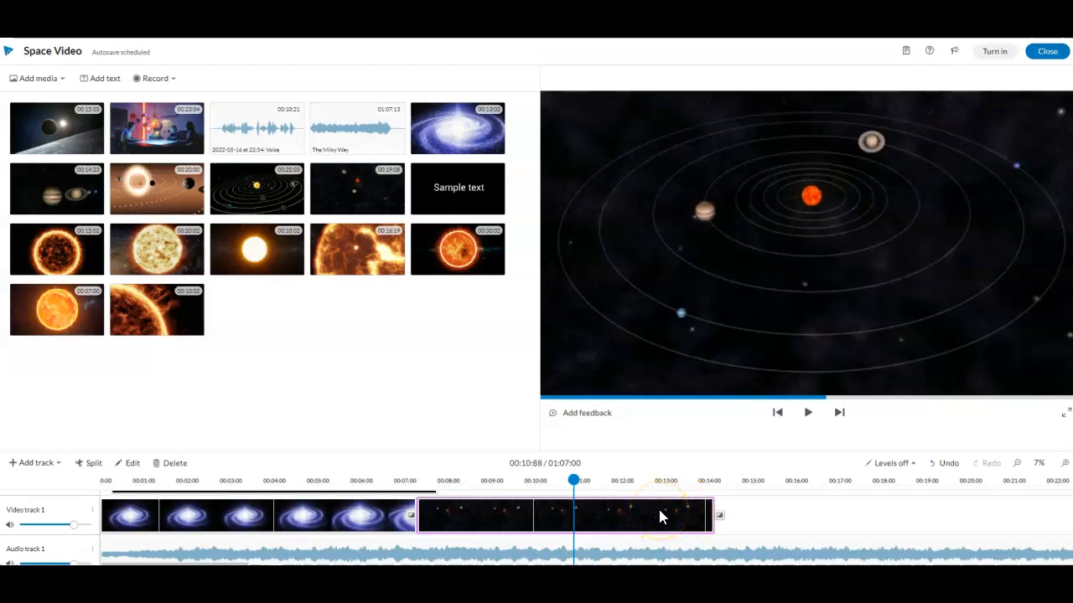
left_click(781, 517)
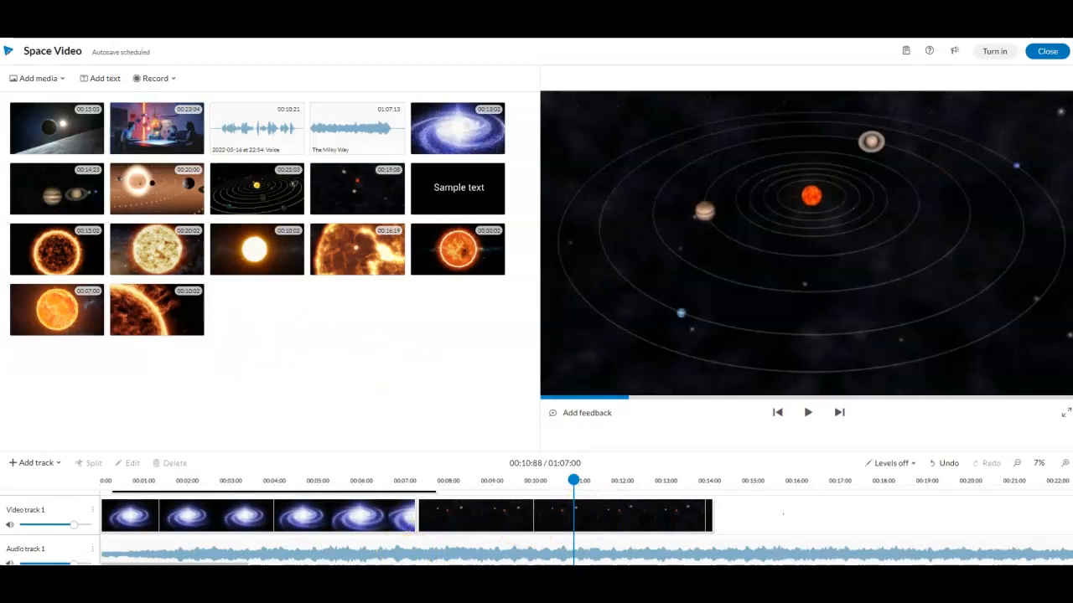
left_click(298, 542)
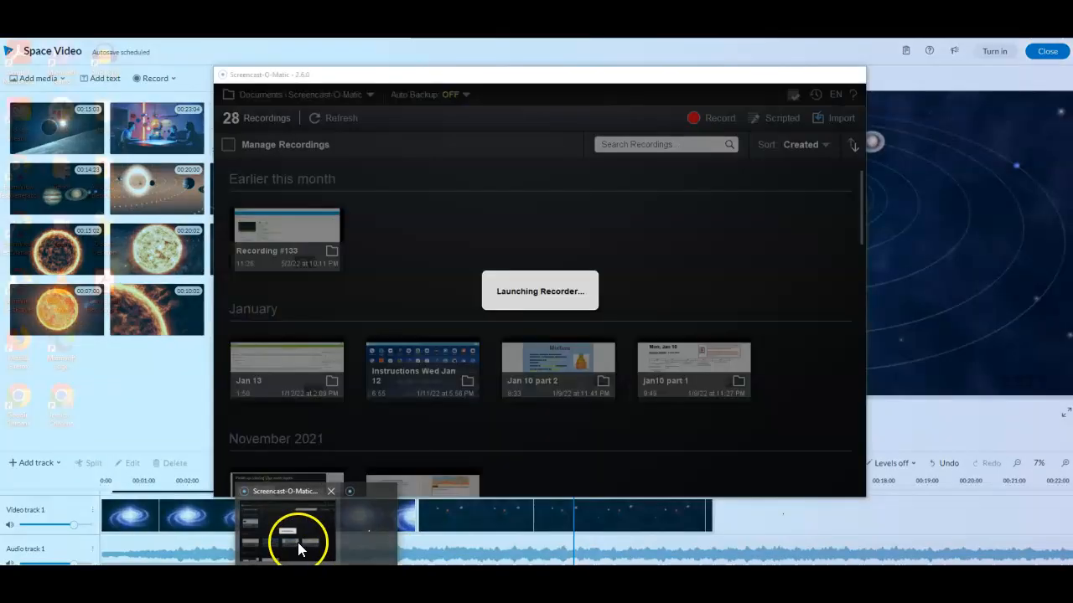